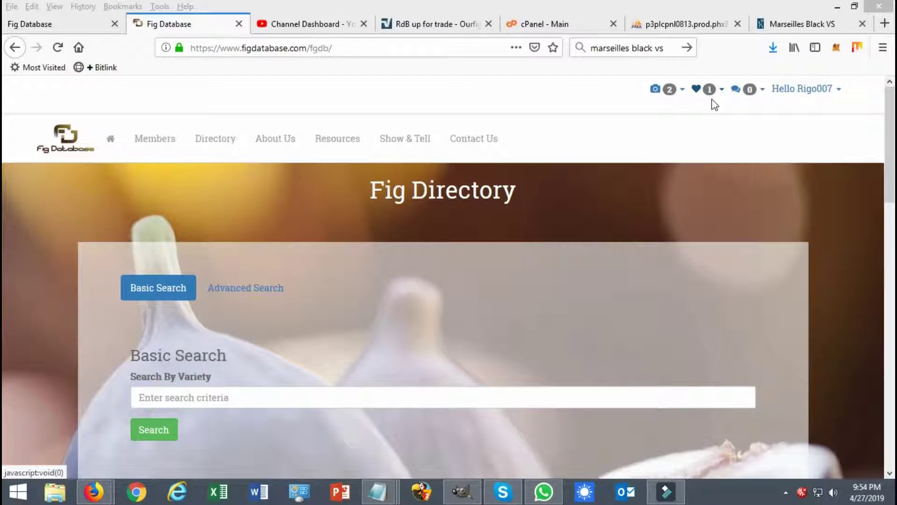
Open the pending Marseilles Black VS contribution for editing from the full contributions list.
{"action": "left_click", "coordinate": [709, 94]}
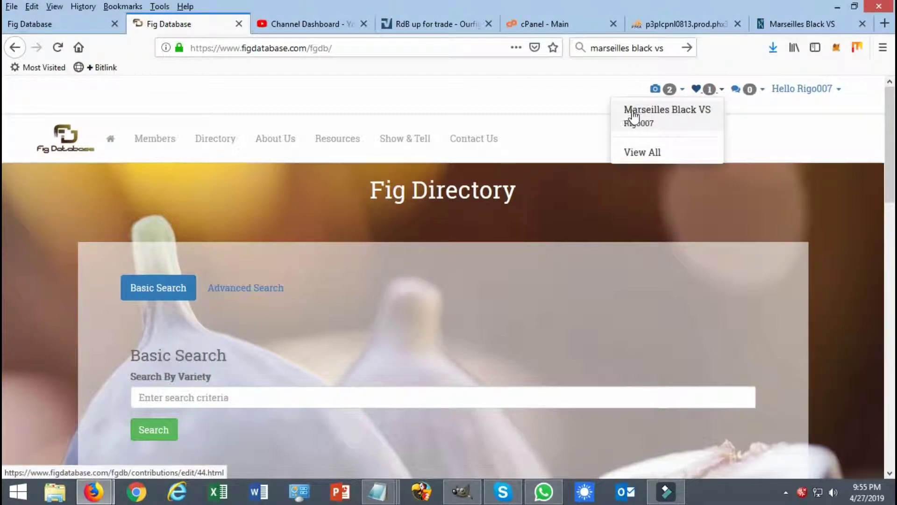
{"action": "left_click", "coordinate": [649, 156]}
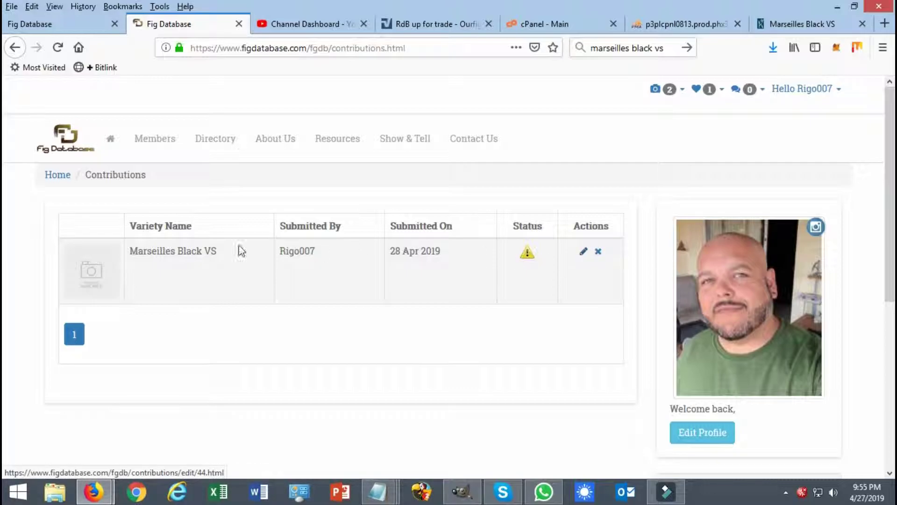
{"action": "left_click", "coordinate": [585, 253]}
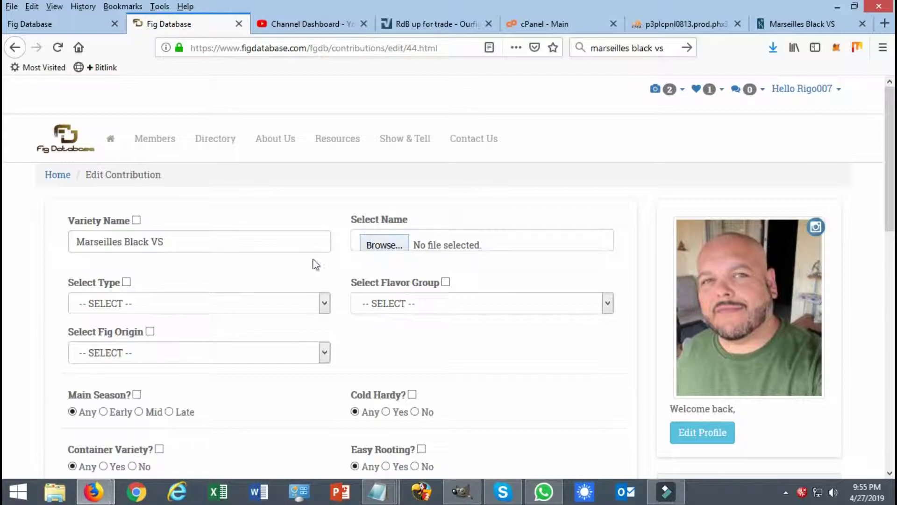
Examine the Marseilles Black VS contribution's attribute fields, description and available status options.
{"action": "scroll", "coordinate": [384, 275], "scroll_direction": "down", "scroll_amount": 3}
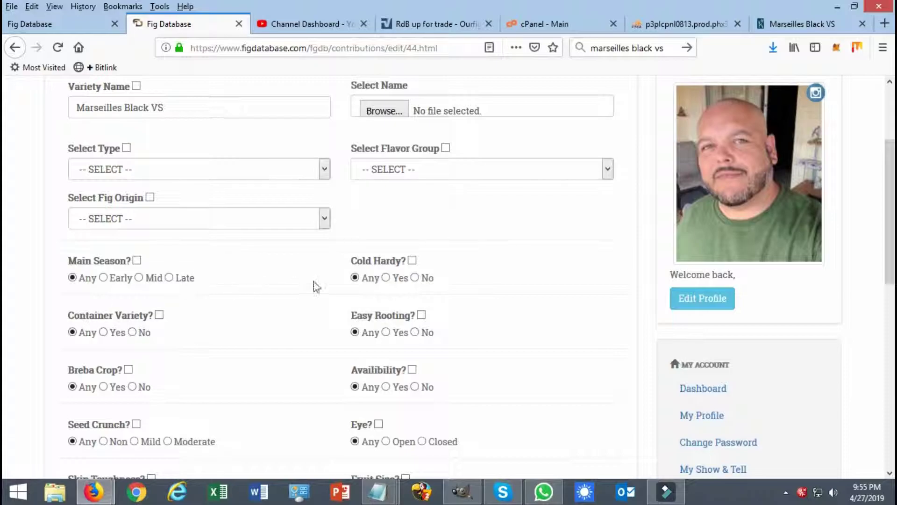
{"action": "scroll", "coordinate": [350, 251], "scroll_direction": "down", "scroll_amount": 9}
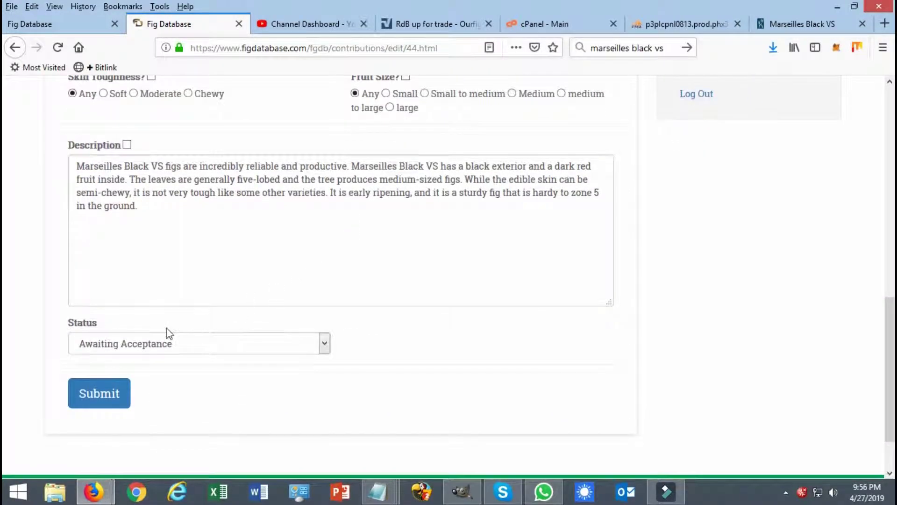
{"action": "left_click", "coordinate": [142, 345]}
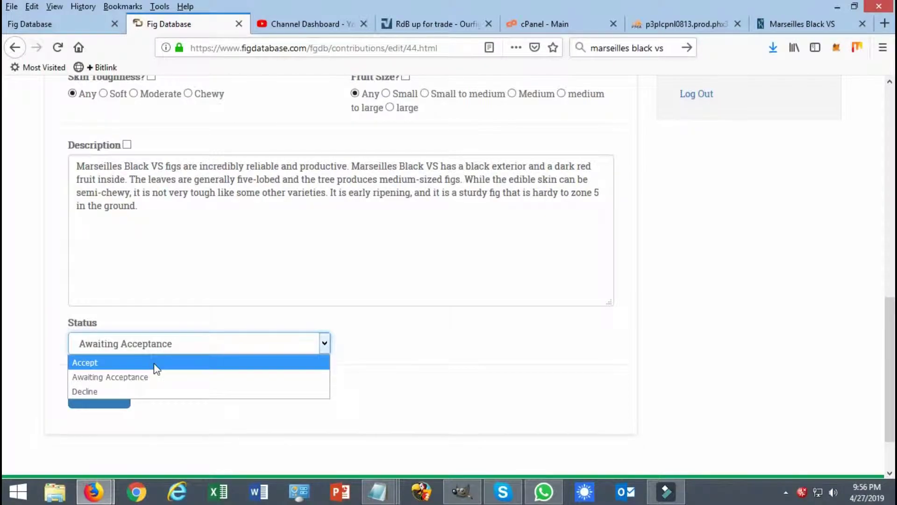
{"action": "scroll", "coordinate": [309, 283], "scroll_direction": "up", "scroll_amount": 5}
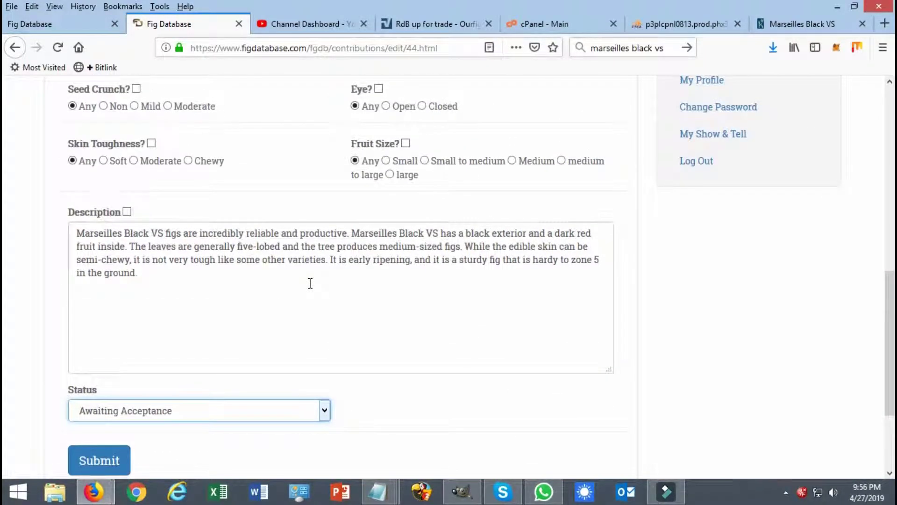
{"action": "scroll", "coordinate": [309, 286], "scroll_direction": "up", "scroll_amount": 10}
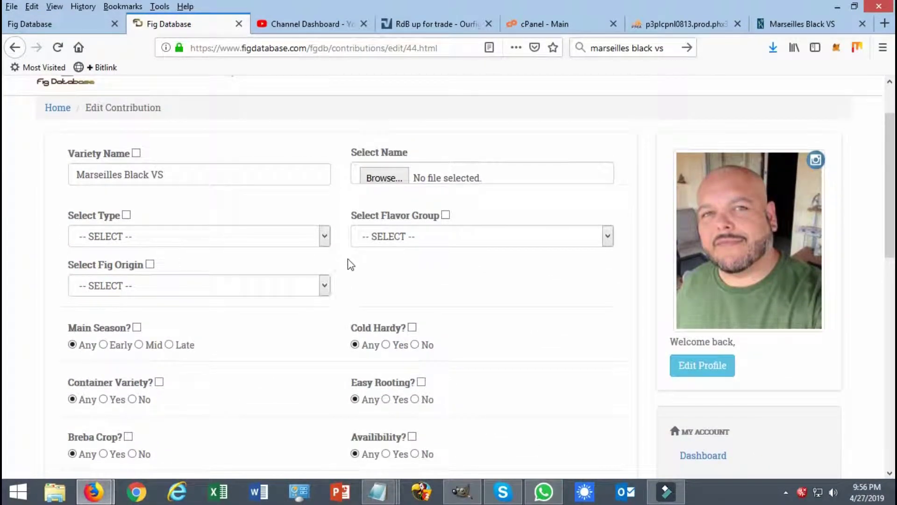
{"action": "scroll", "coordinate": [346, 256], "scroll_direction": "up", "scroll_amount": 2}
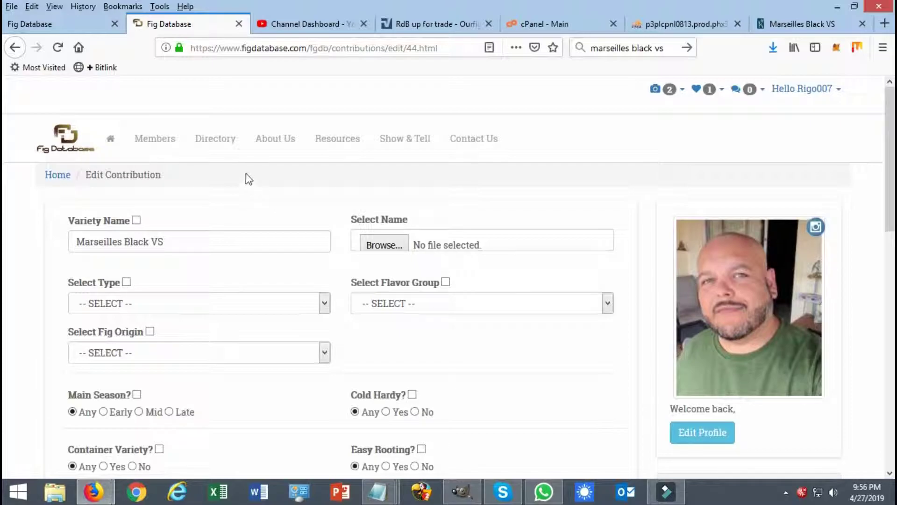
Open the fig directory in a new tab, find Marseilles Black VS and examine its variety details page.
{"action": "right_click", "coordinate": [213, 148]}
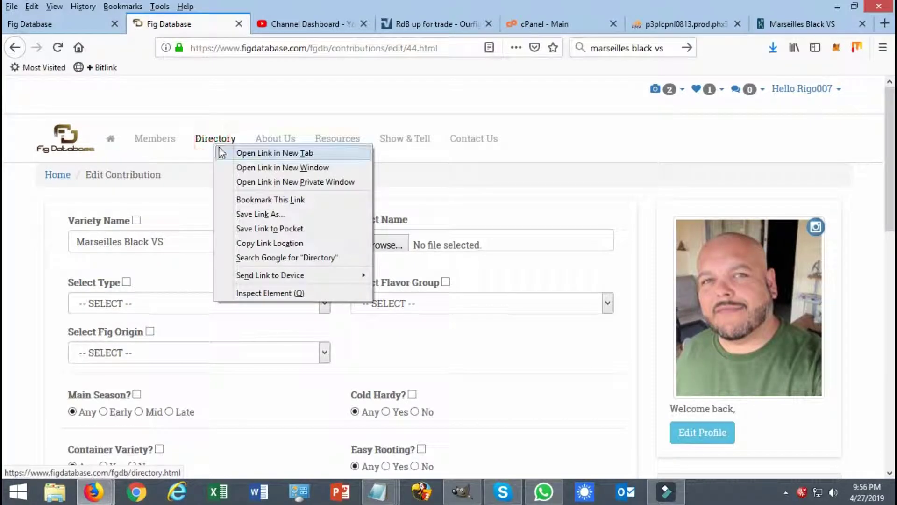
{"action": "left_click", "coordinate": [272, 150]}
{"action": "left_click", "coordinate": [155, 383]}
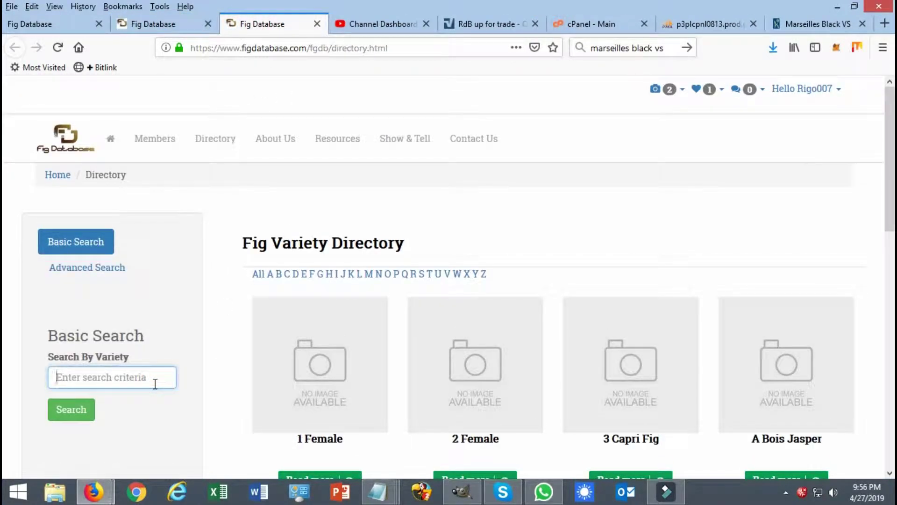
{"action": "type", "text": "marsei"}
{"action": "left_click", "coordinate": [89, 449]}
{"action": "left_click", "coordinate": [71, 410]}
{"action": "left_click", "coordinate": [462, 316]}
{"action": "scroll", "coordinate": [494, 305], "scroll_direction": "down", "scroll_amount": 1}
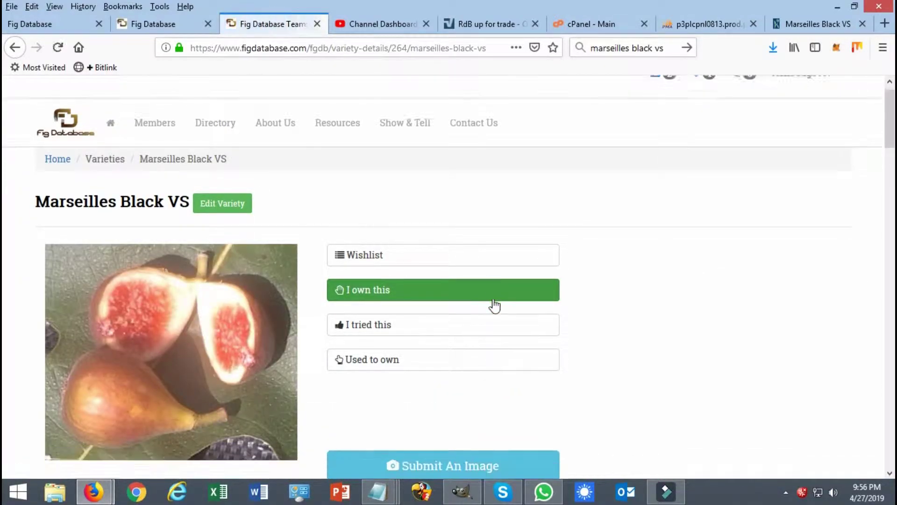
{"action": "scroll", "coordinate": [493, 303], "scroll_direction": "down", "scroll_amount": 8}
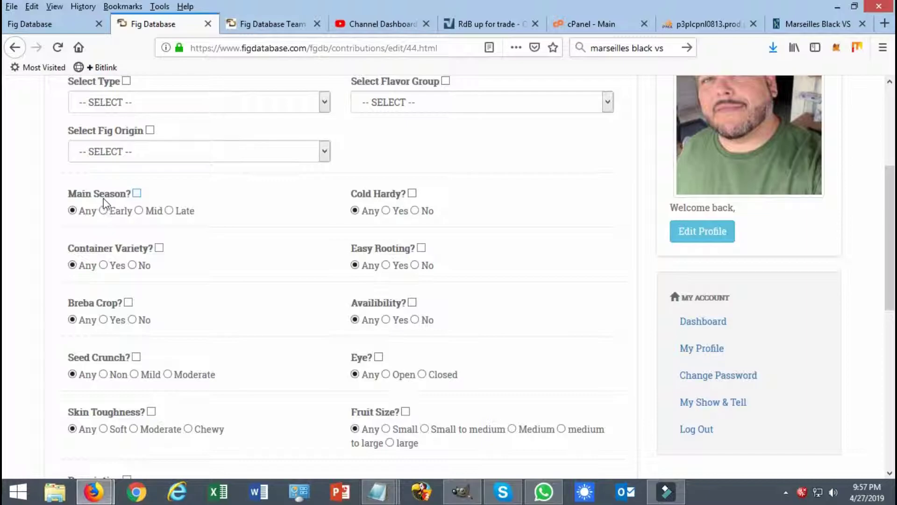
Set the contribution's Main Season to Early and tick that field's checkbox, comparing the entry with the existing variety page.
{"action": "left_click", "coordinate": [114, 211]}
{"action": "left_click", "coordinate": [280, 26]}
{"action": "scroll", "coordinate": [262, 212], "scroll_direction": "up", "scroll_amount": 2}
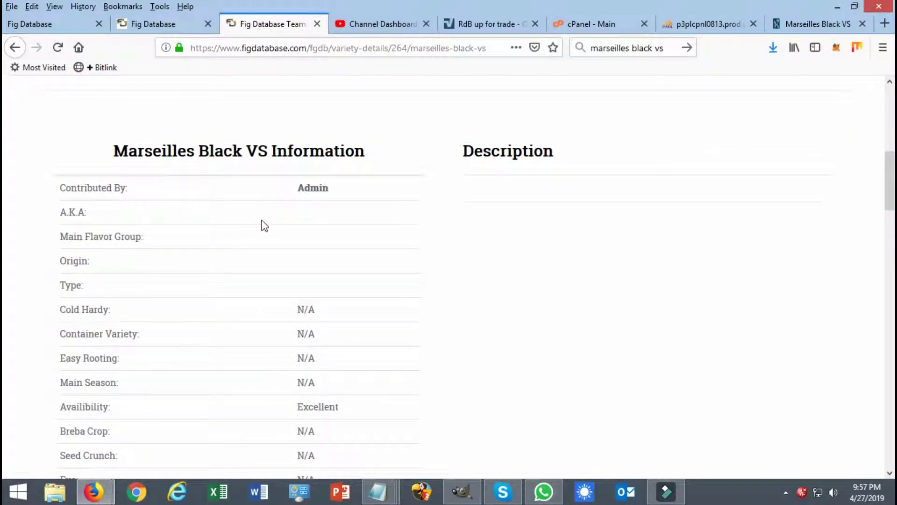
{"action": "scroll", "coordinate": [262, 219], "scroll_direction": "down", "scroll_amount": 2}
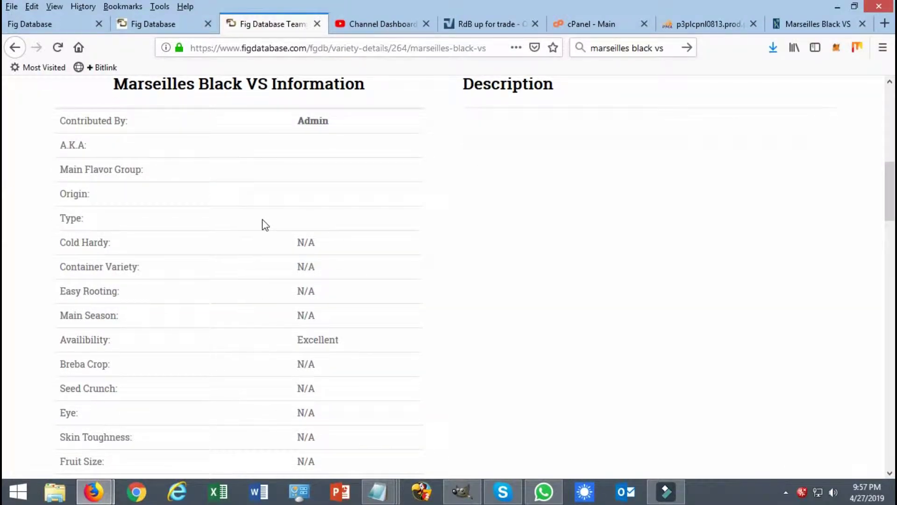
{"action": "left_click", "coordinate": [189, 21]}
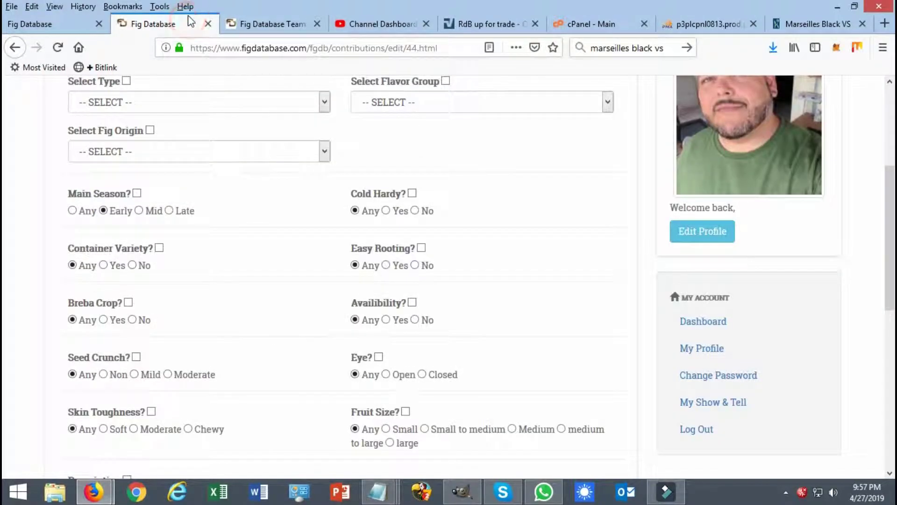
{"action": "left_click", "coordinate": [257, 23]}
{"action": "left_click", "coordinate": [187, 26]}
{"action": "left_click", "coordinate": [271, 28]}
{"action": "left_click", "coordinate": [261, 24]}
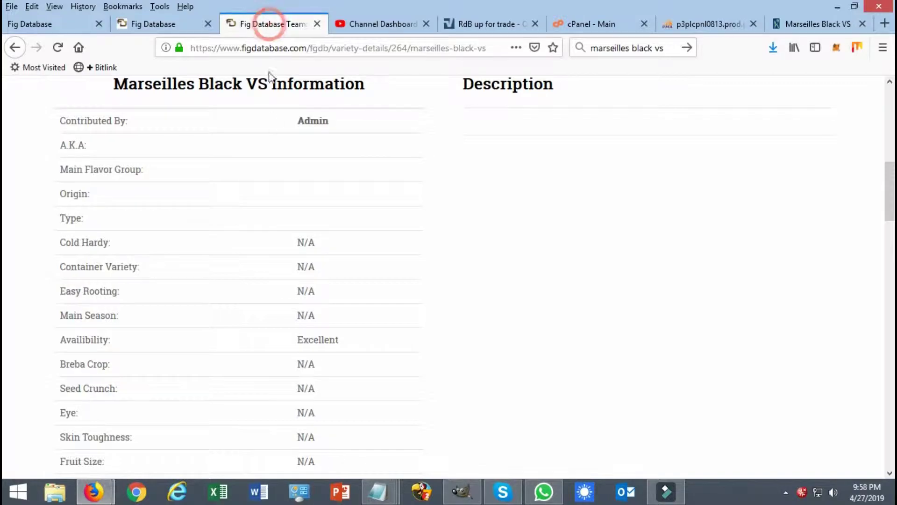
{"action": "left_click", "coordinate": [169, 24]}
{"action": "left_click", "coordinate": [137, 193]}
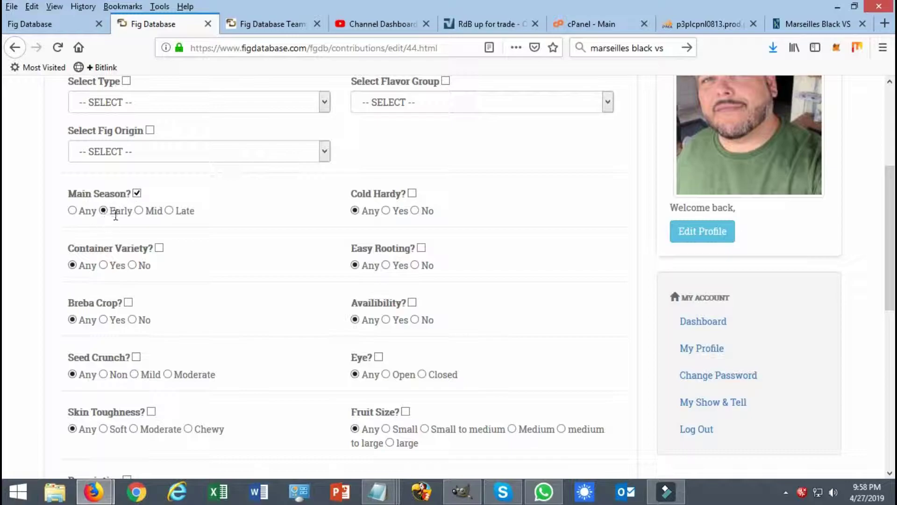
Tick the contribution's Description checkbox and compare the text with the description on the existing variety page.
{"action": "scroll", "coordinate": [177, 256], "scroll_direction": "down", "scroll_amount": 7}
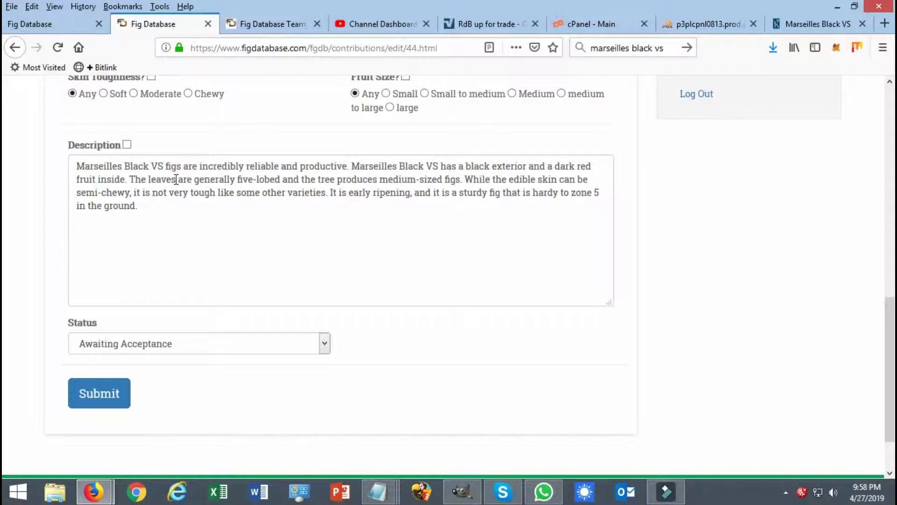
{"action": "left_click", "coordinate": [126, 145]}
{"action": "left_click", "coordinate": [280, 26]}
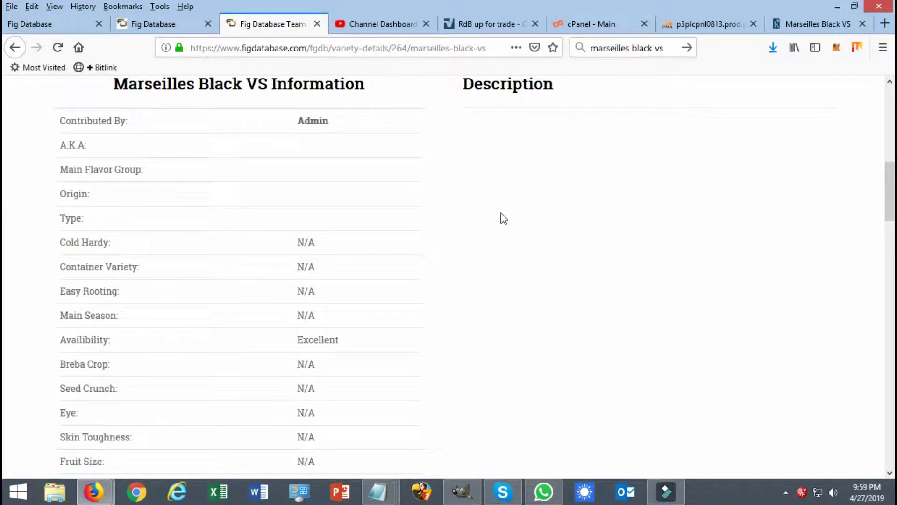
{"action": "left_click", "coordinate": [150, 21]}
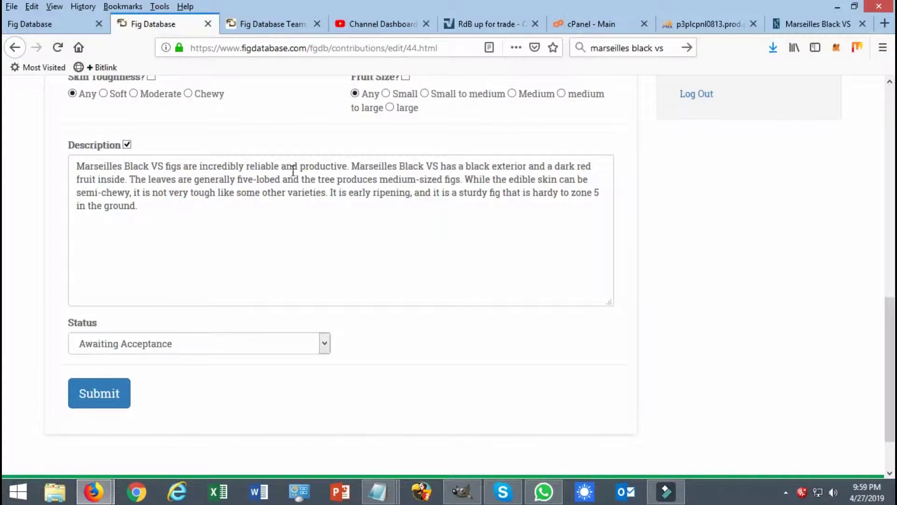
Set the contribution's status to Accept and submit the review.
{"action": "scroll", "coordinate": [255, 179], "scroll_direction": "down", "scroll_amount": 2}
{"action": "left_click", "coordinate": [181, 281]}
{"action": "left_click", "coordinate": [180, 297]}
{"action": "left_click", "coordinate": [112, 333]}
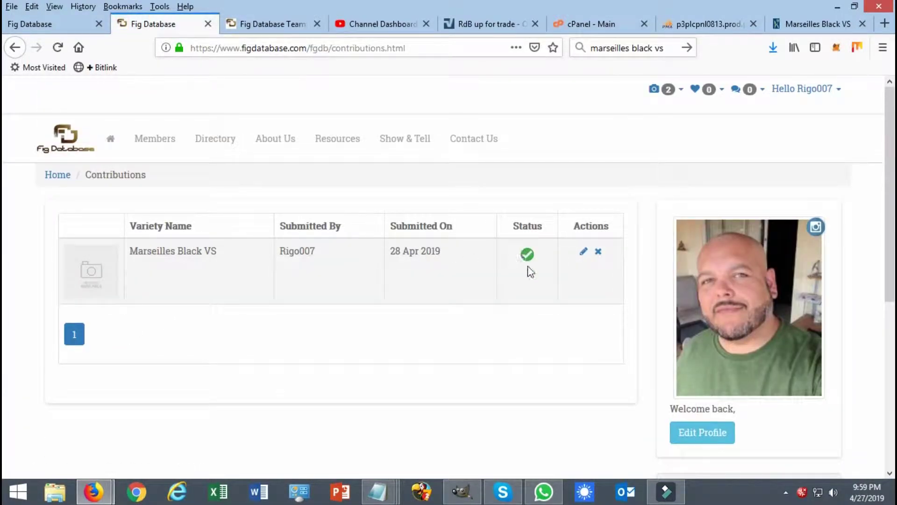
Examine the updated information and description on the Marseilles Black VS variety page.
{"action": "scroll", "coordinate": [307, 236], "scroll_direction": "down", "scroll_amount": 1}
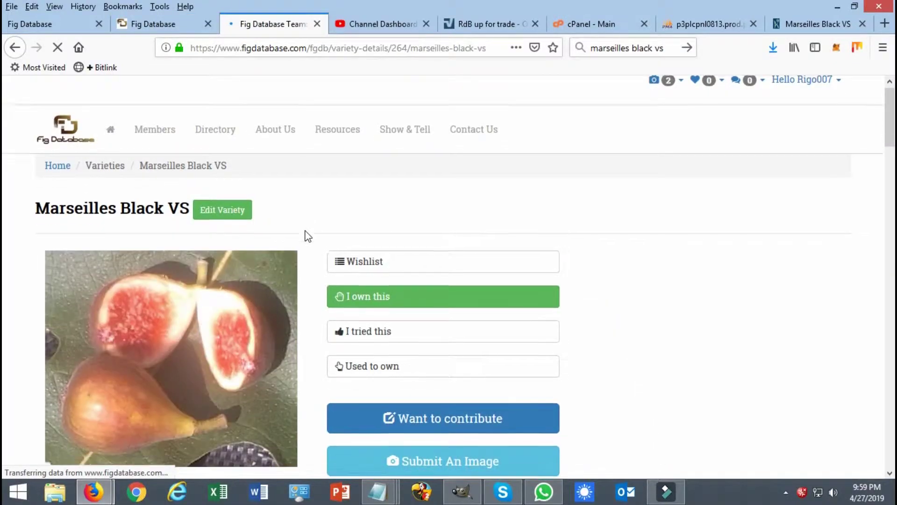
{"action": "scroll", "coordinate": [307, 236], "scroll_direction": "down", "scroll_amount": 8}
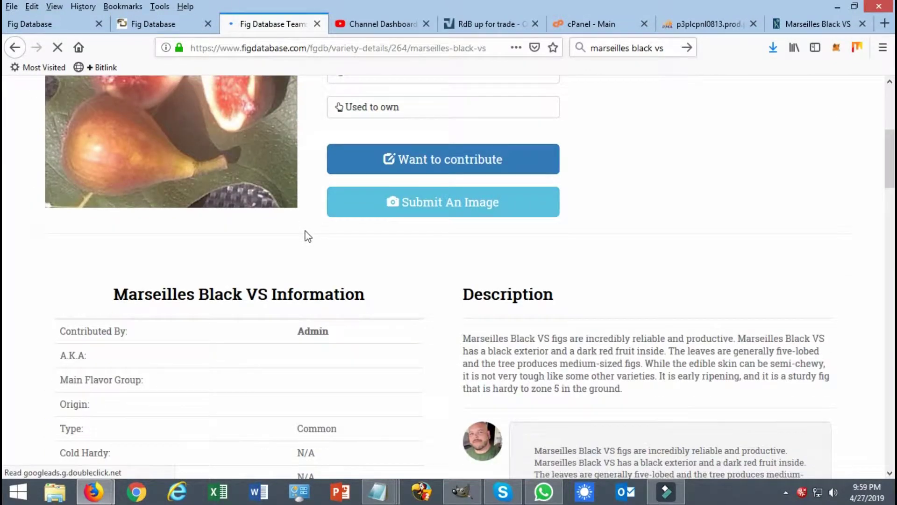
{"action": "scroll", "coordinate": [579, 353], "scroll_direction": "down", "scroll_amount": 2}
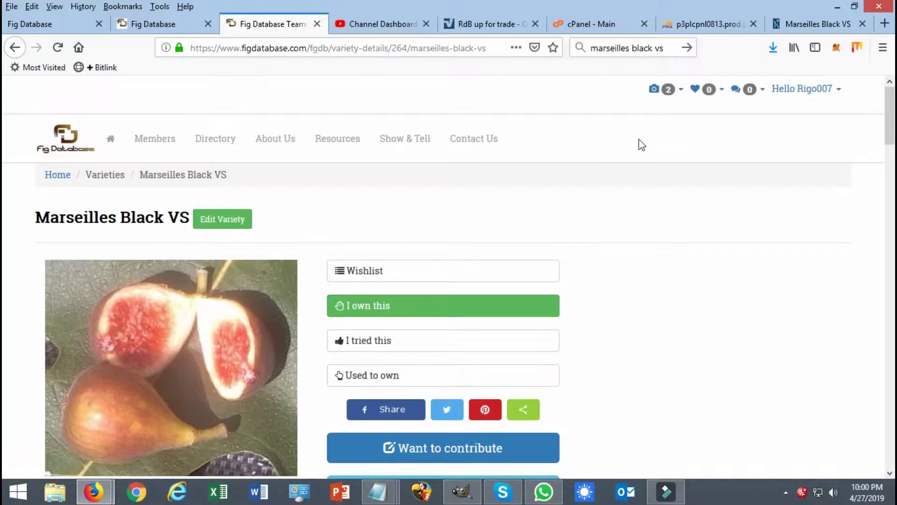
Open the first 1 Female submission for review from the full list of image submissions.
{"action": "left_click", "coordinate": [669, 98]}
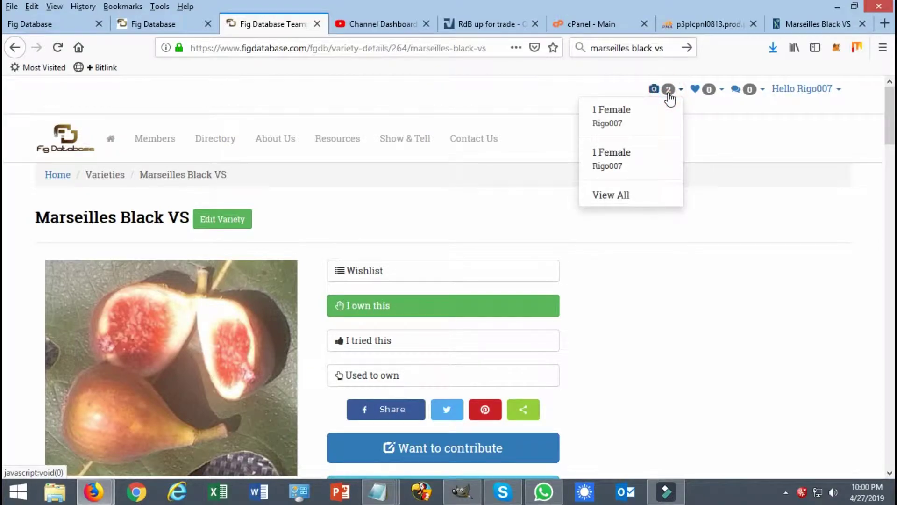
{"action": "left_click", "coordinate": [606, 194]}
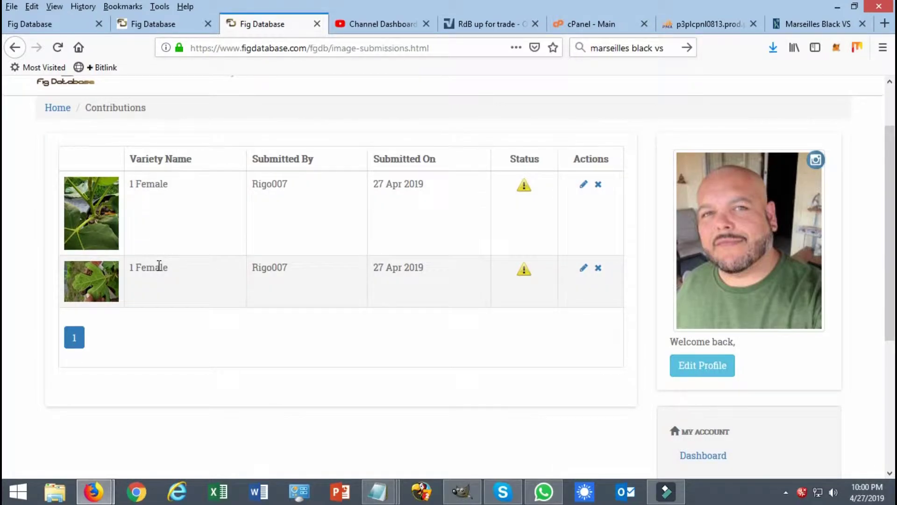
{"action": "left_click", "coordinate": [582, 184]}
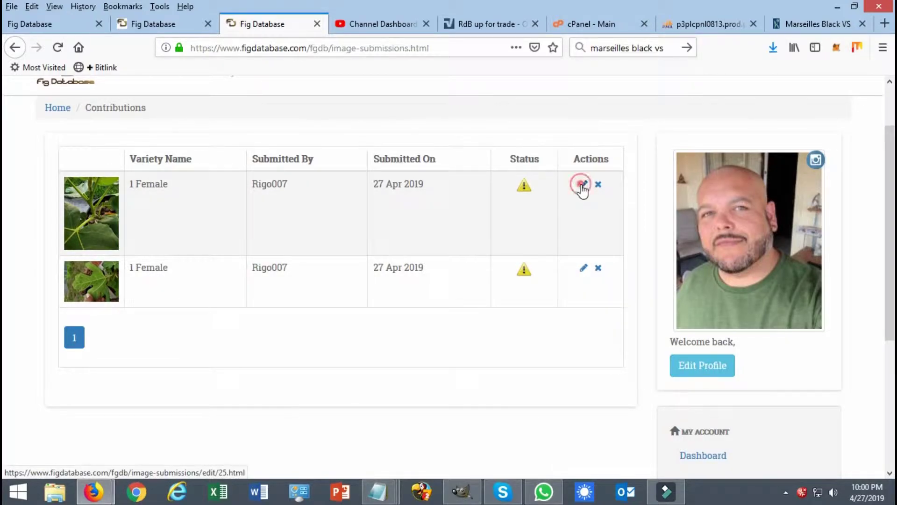
{"action": "scroll", "coordinate": [413, 226], "scroll_direction": "down", "scroll_amount": 3}
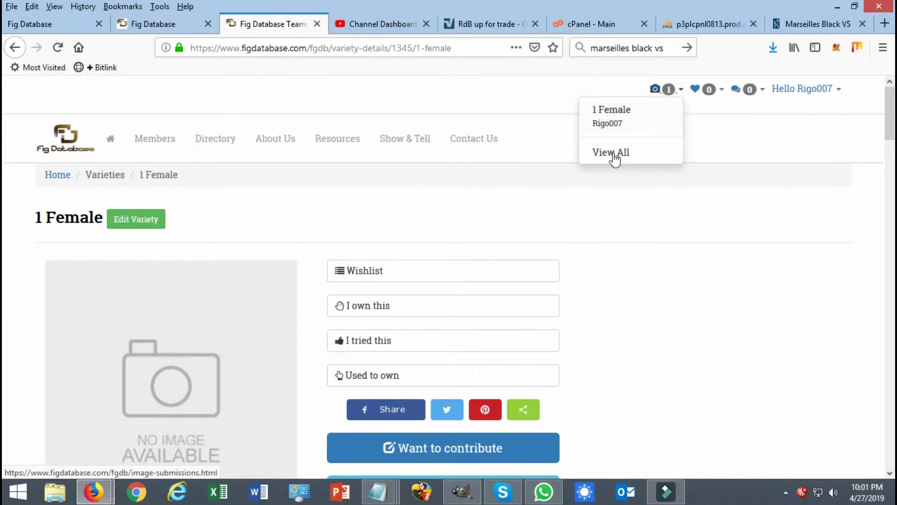
Return to the full list of image submissions from the 1 Female variety page.
{"action": "left_click", "coordinate": [612, 153]}
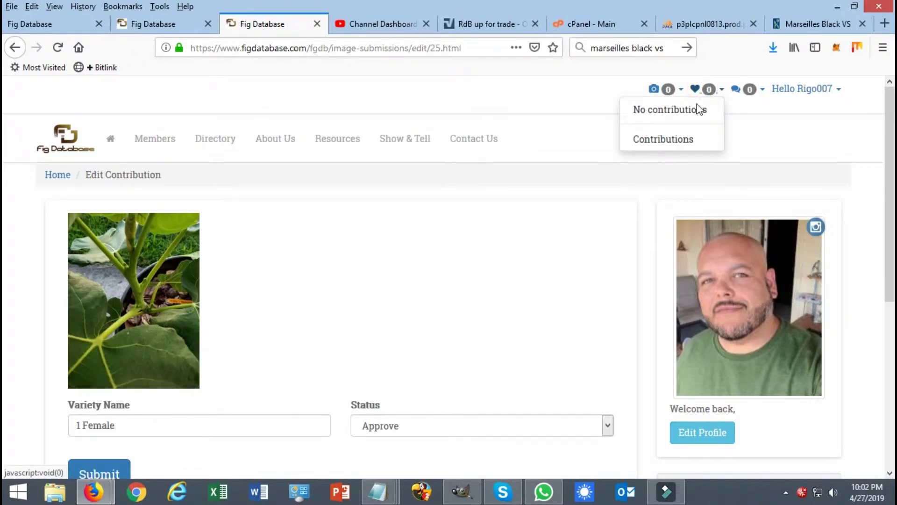
Reopen the Marseilles Black VS contribution from the contributions list and set Cold Hardy to Yes.
{"action": "left_click", "coordinate": [677, 140]}
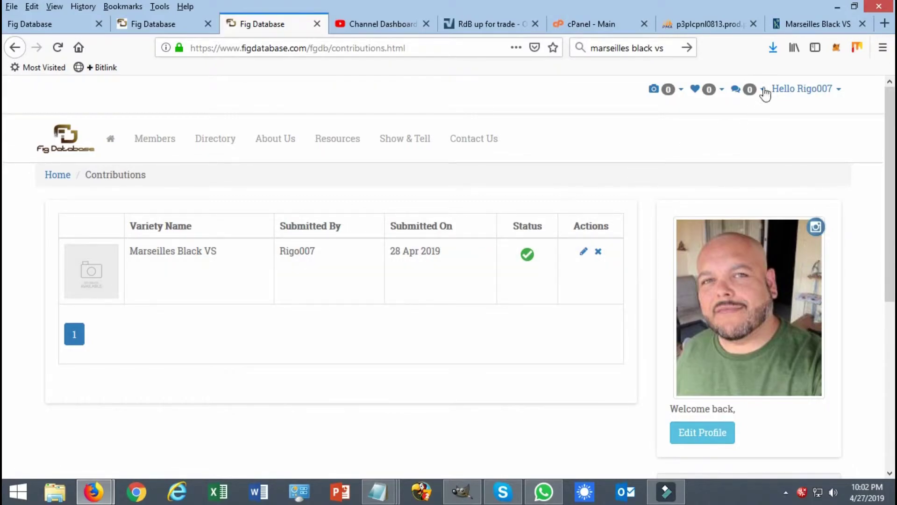
{"action": "left_click", "coordinate": [586, 254]}
{"action": "scroll", "coordinate": [416, 310], "scroll_direction": "down", "scroll_amount": 3}
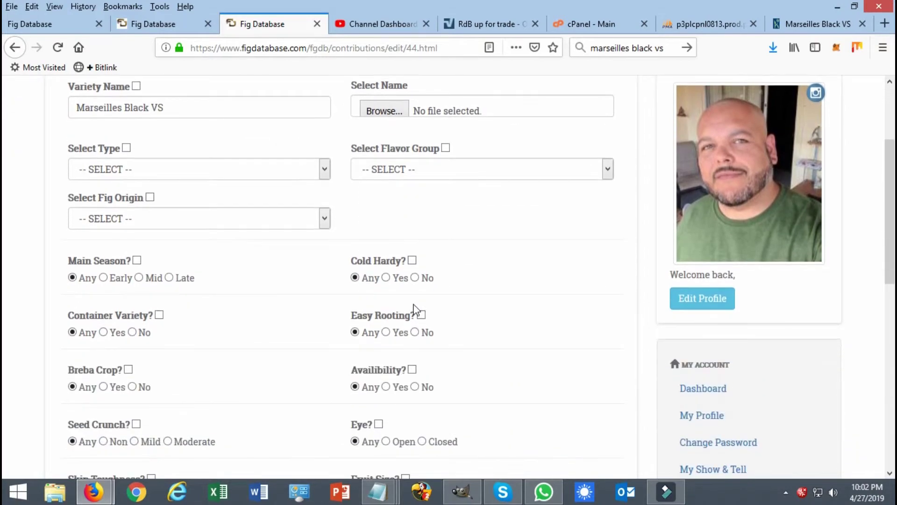
{"action": "left_click", "coordinate": [386, 279]}
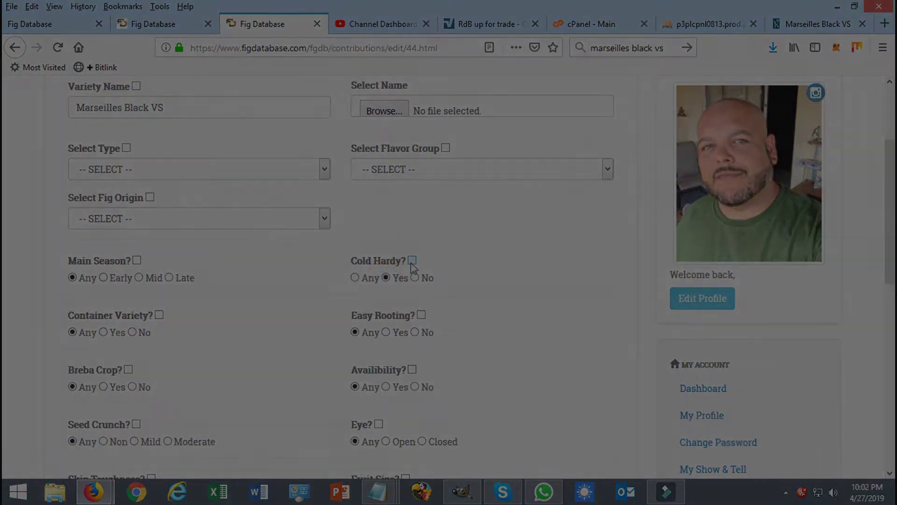